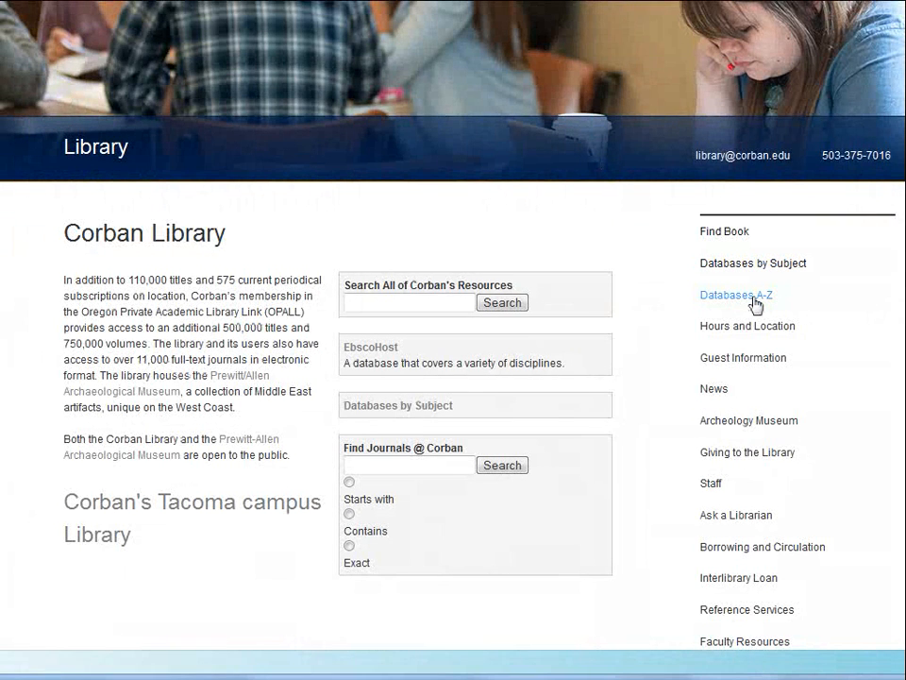
- Go to ATLA Serials from the library's Databases A-Z list
left_click(756, 304)
scroll(461, 324, "down", 2)
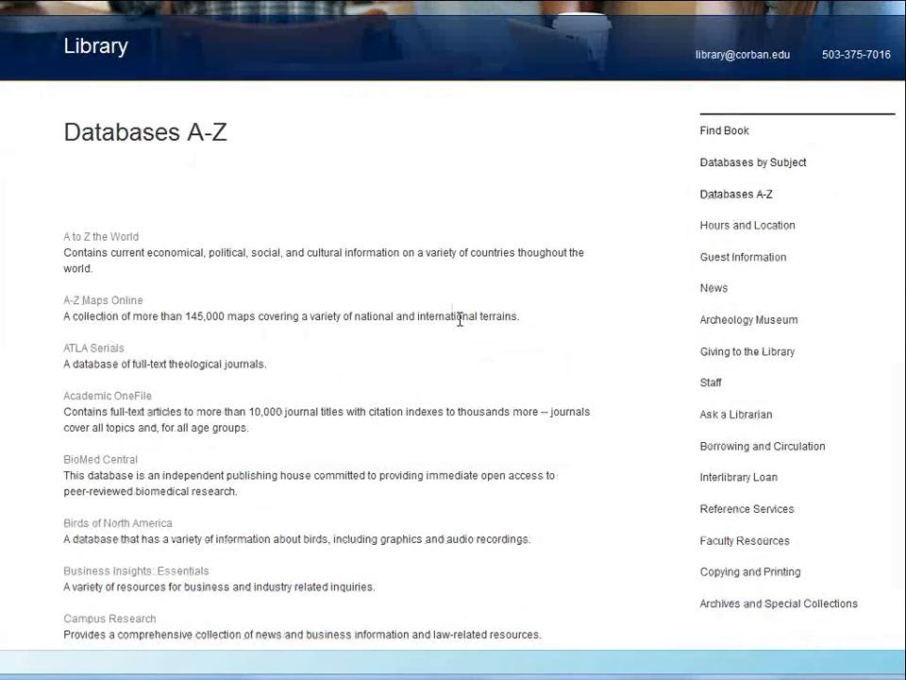
scroll(460, 321, "down", 2)
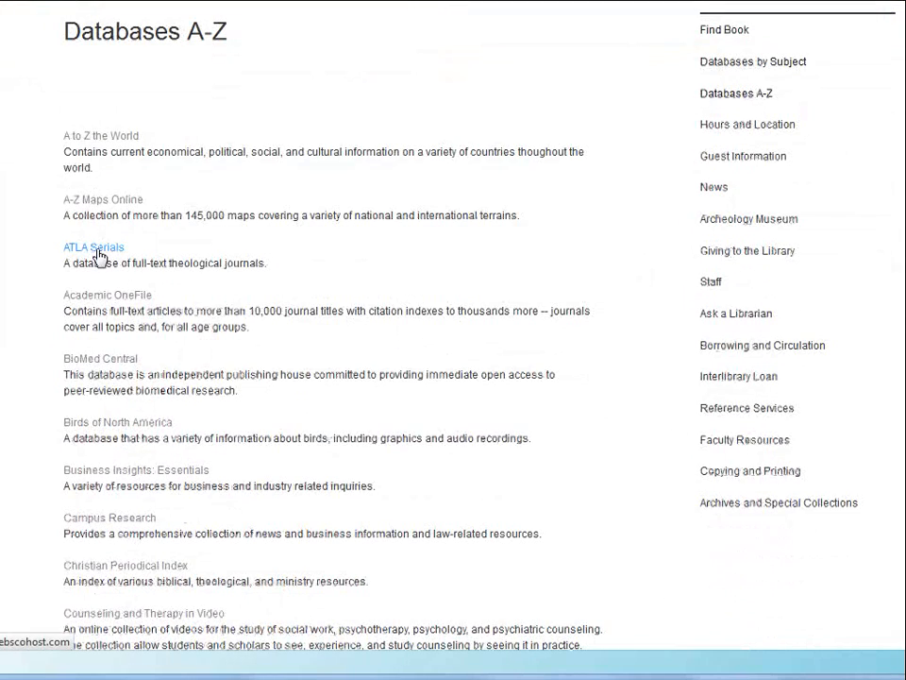
left_click(98, 254)
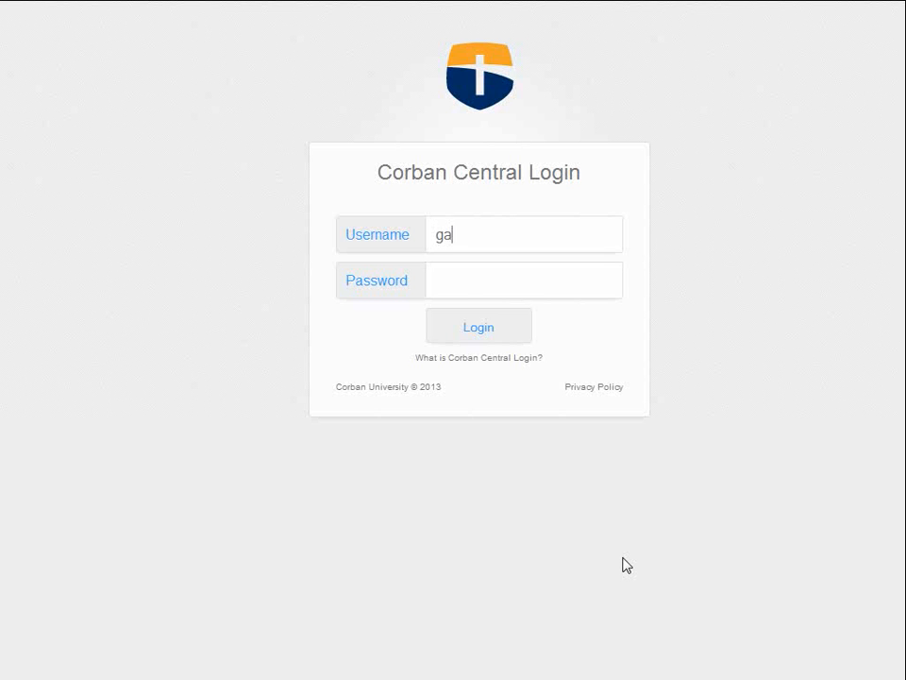
- Sign in on Corban Central Login with the library username and password
key("Tab")
type("*********")
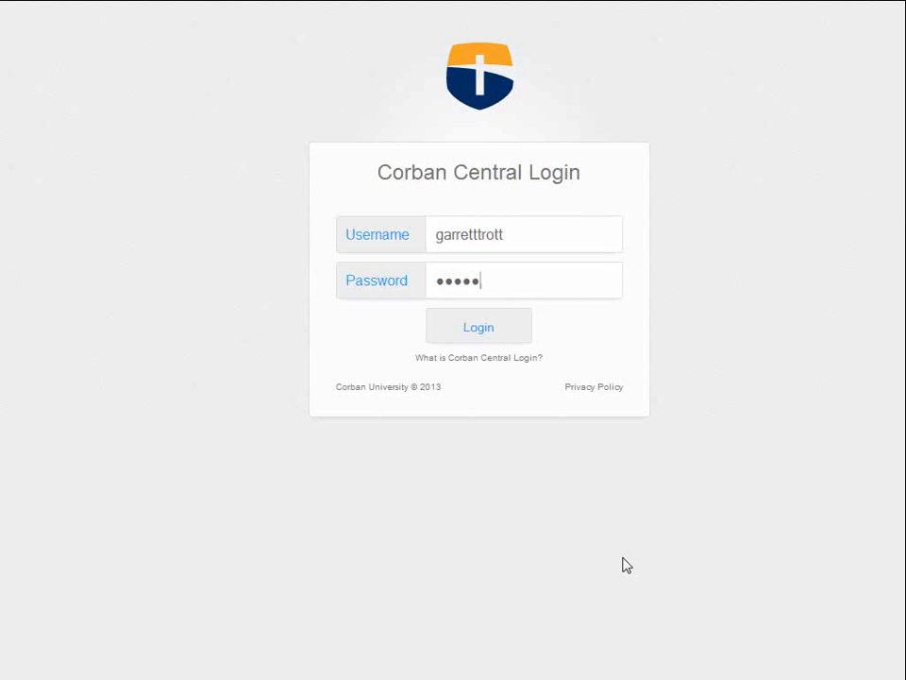
left_click(481, 336)
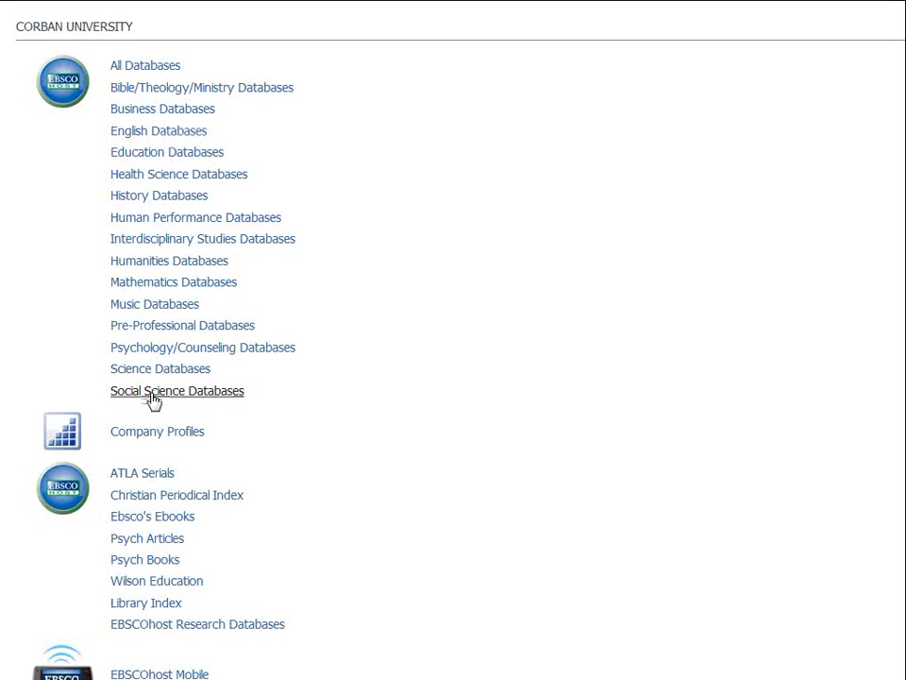
- Choose ATLA Serials in the EBSCOhost list to search the ATLA Religion Database with ATLASerials
left_click(135, 477)
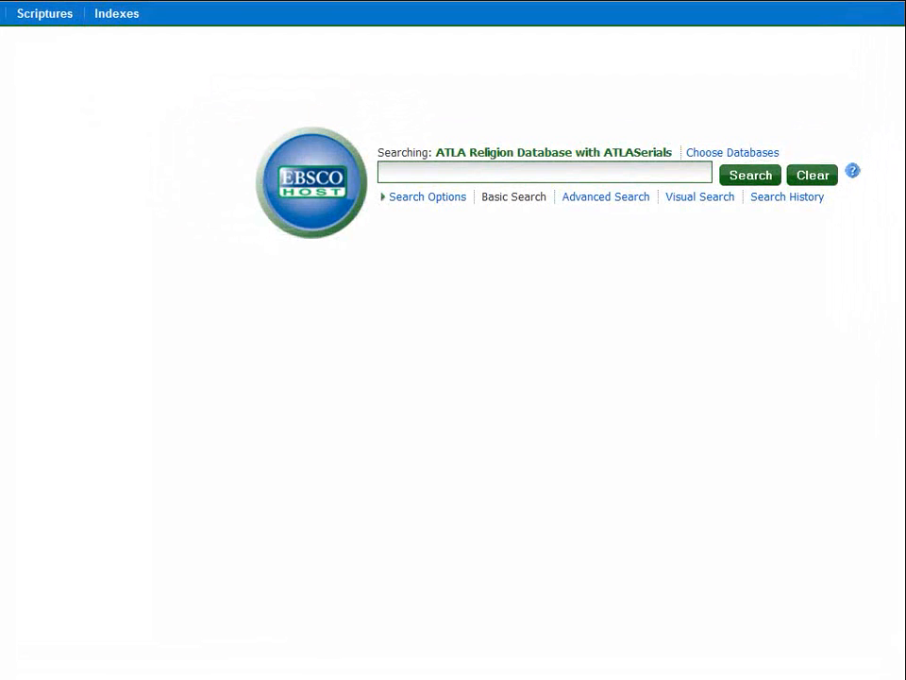
- Browse the Scriptures index to Matthew chapter 28, verse 18, retrieving 111 articles
left_click(47, 19)
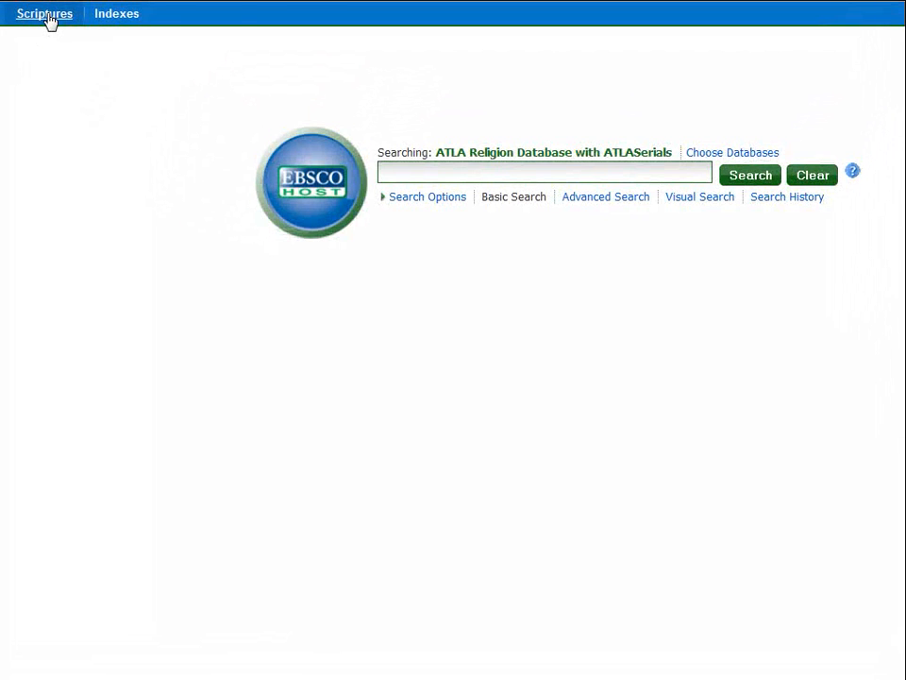
left_click(144, 189)
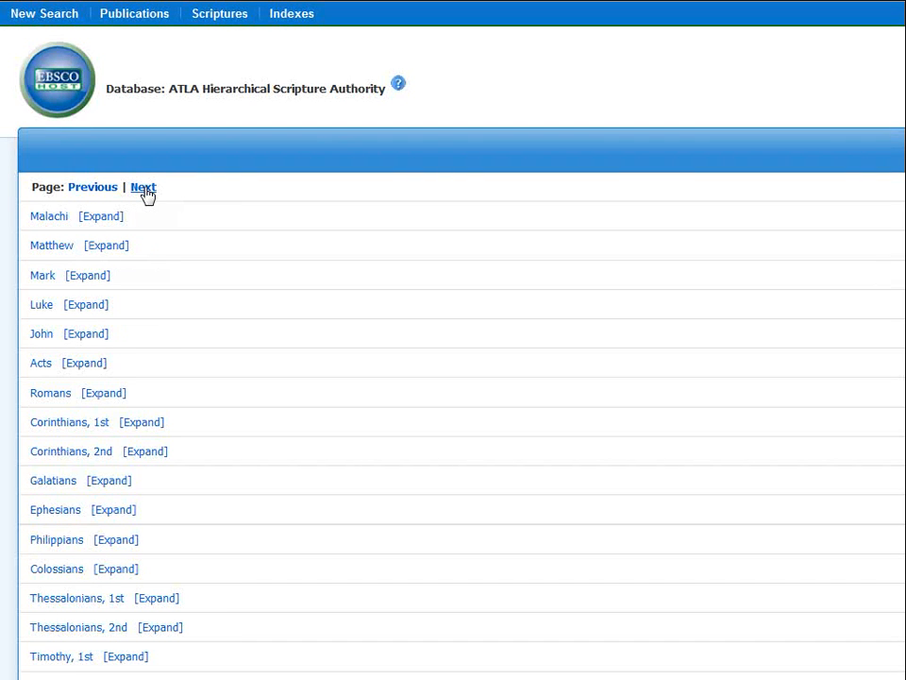
left_click(110, 250)
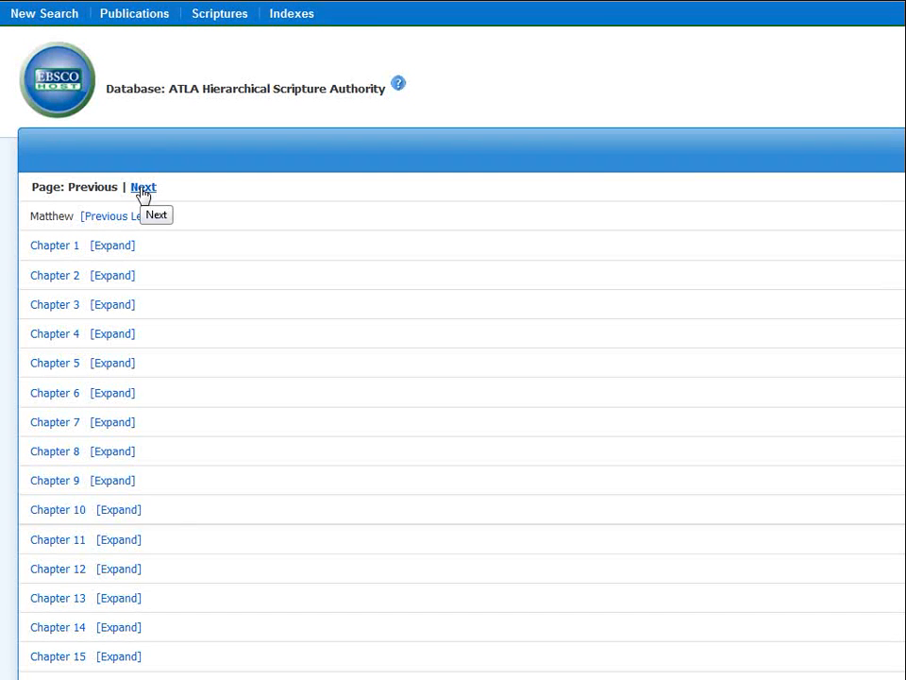
left_click(142, 188)
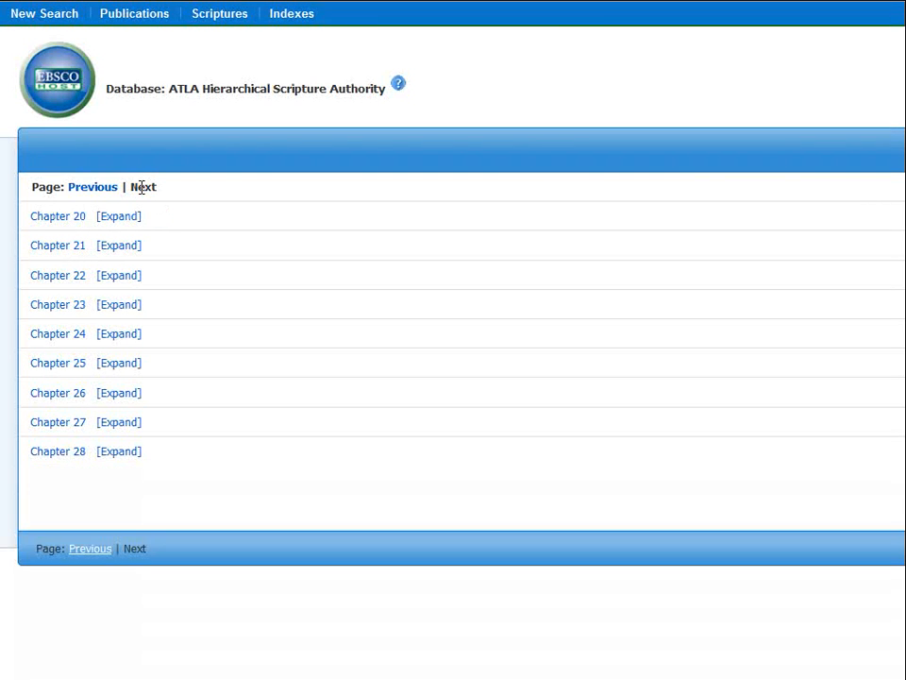
left_click(126, 454)
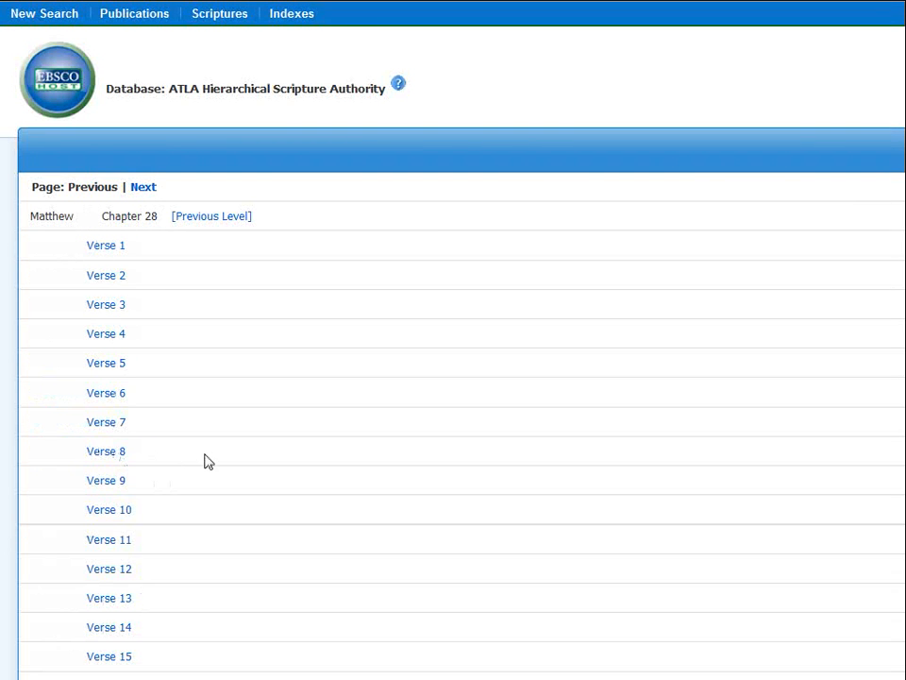
scroll(206, 535, "down", 2)
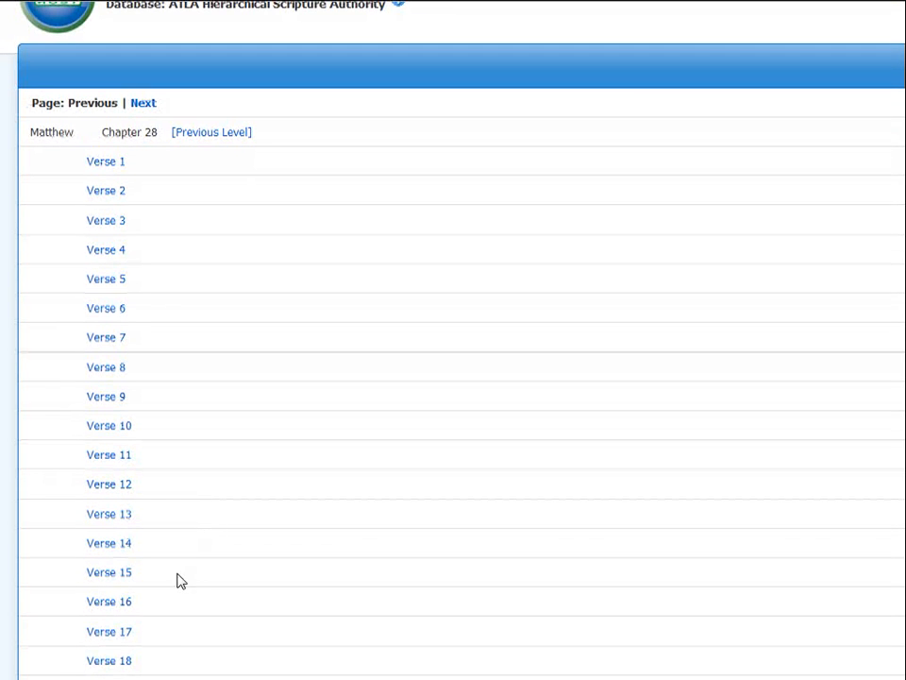
left_click(107, 661)
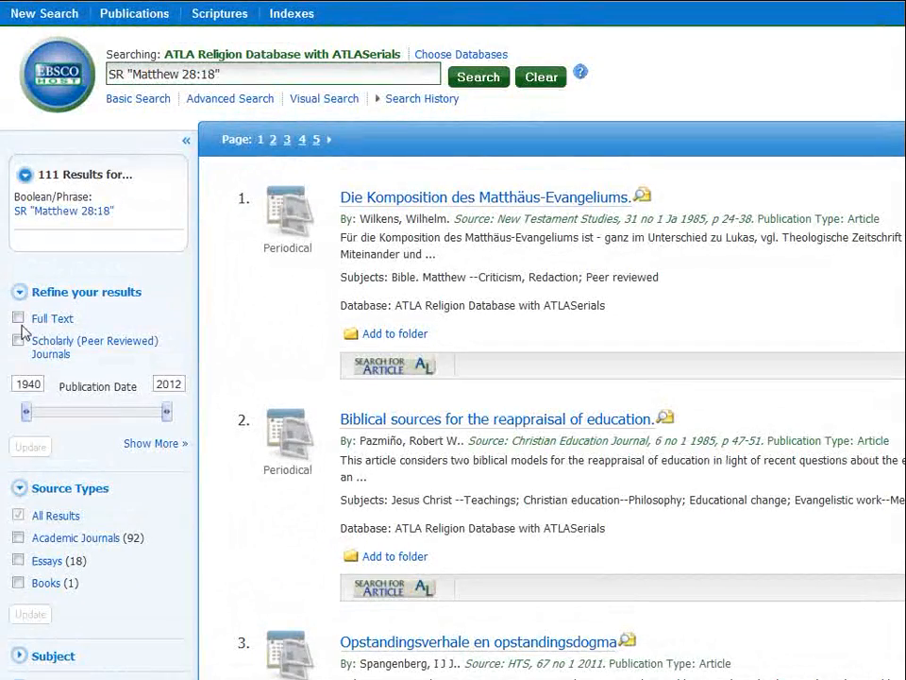
- Limit the Matthew 28:18 results to Scholarly (Peer Reviewed) Journals (41 hits) and view page two
left_click(18, 342)
left_click(40, 460)
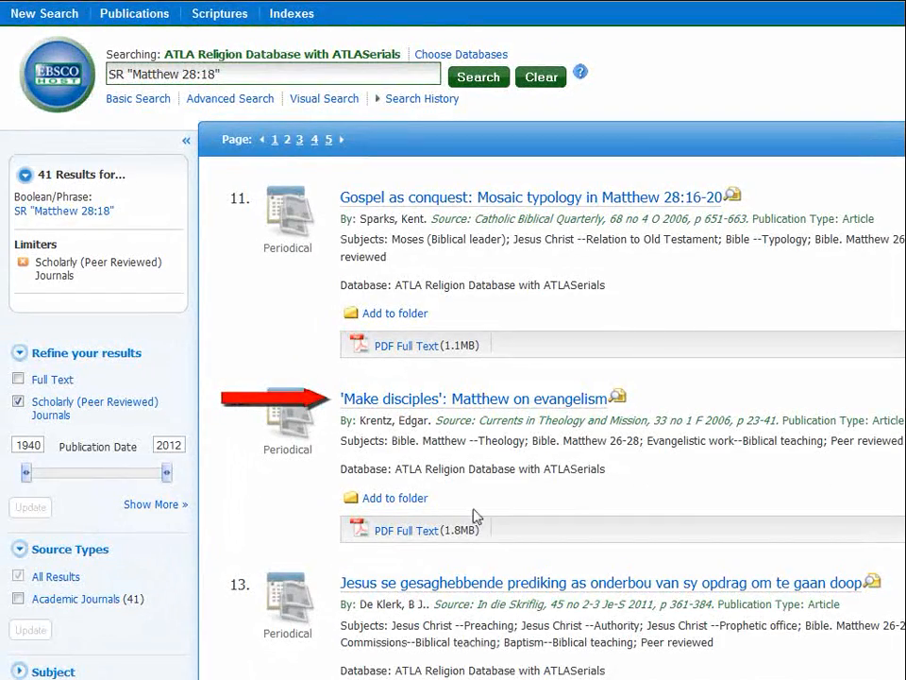
left_click(406, 531)
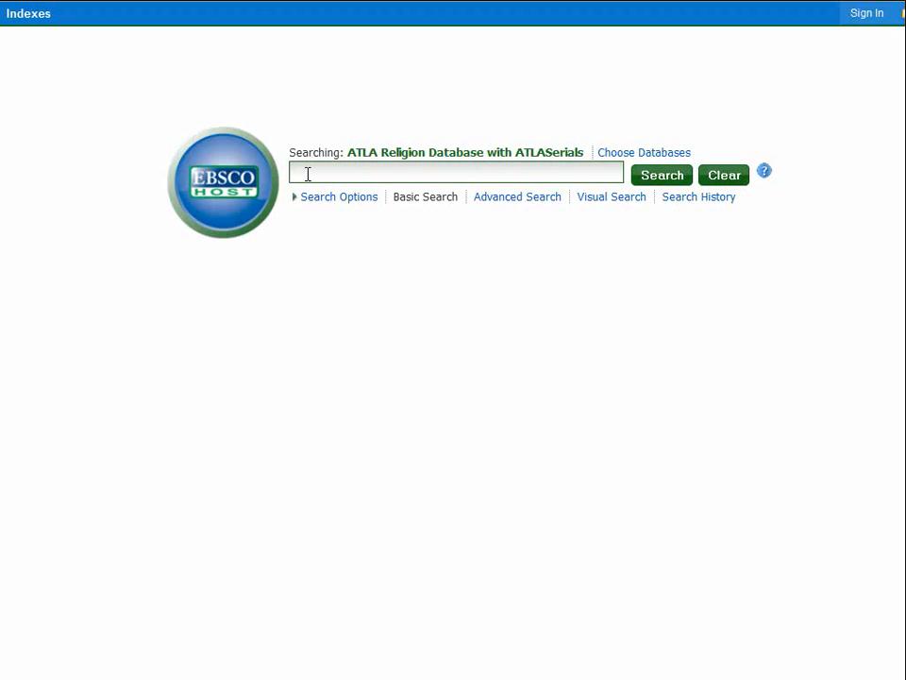
- Search 'great commission', limit to peer-reviewed journals, and scroll down to result 9
type("g")
type("raeat commission")
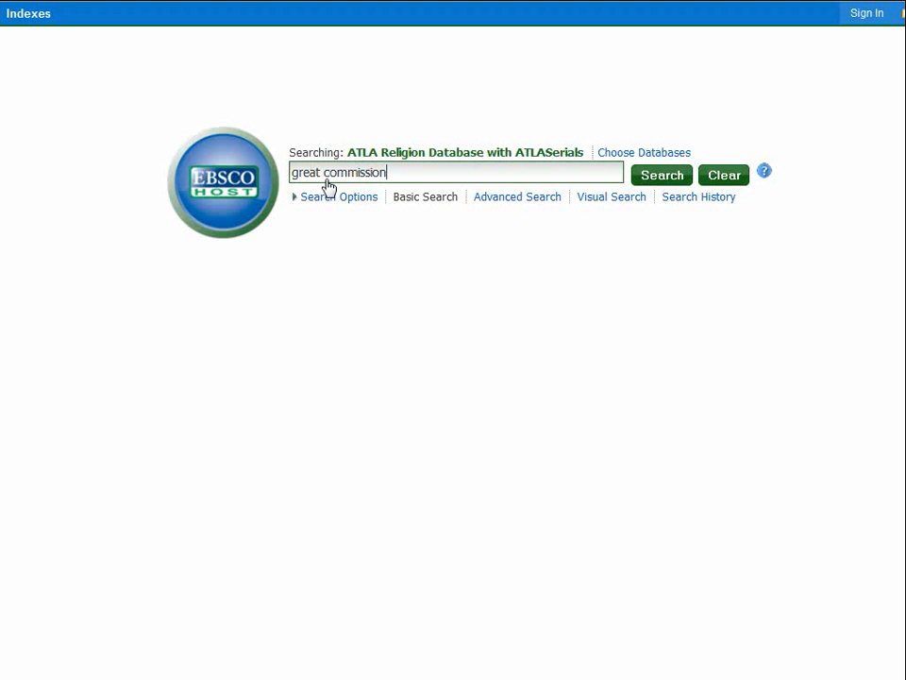
left_click(642, 181)
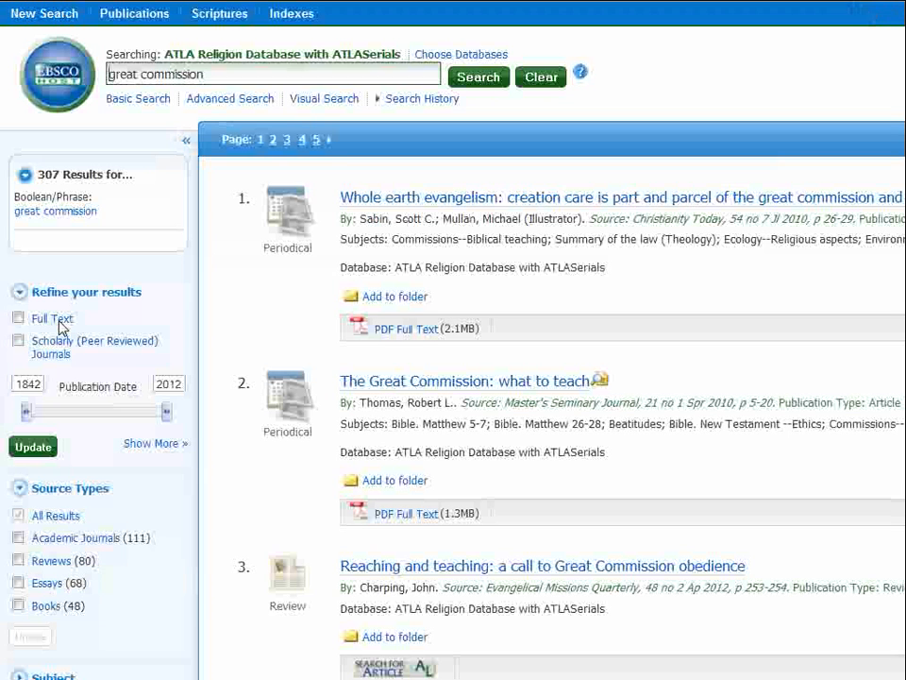
left_click(19, 341)
left_click(39, 461)
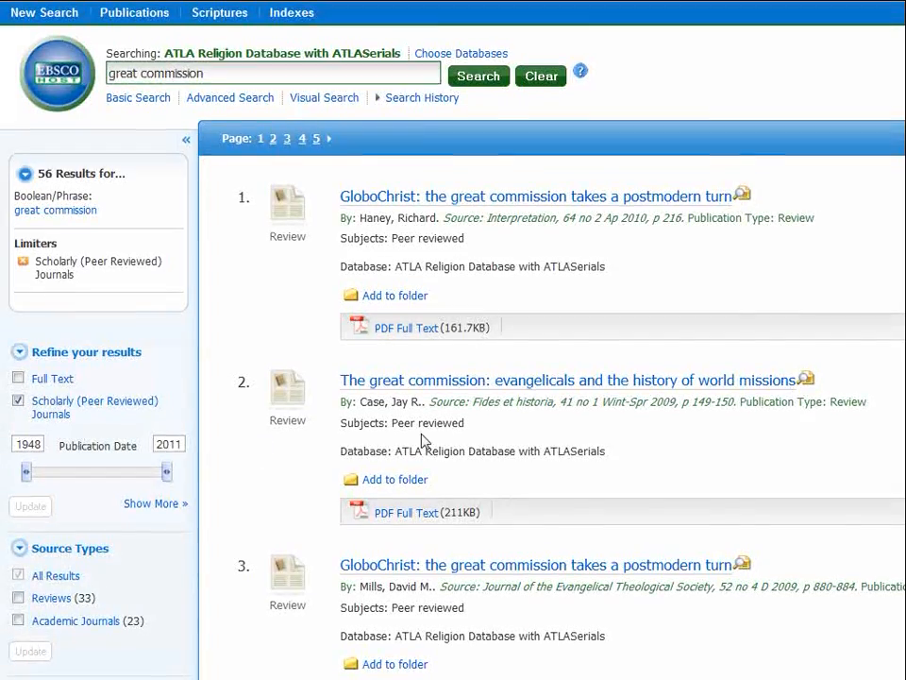
scroll(425, 442, "down", 10)
scroll(430, 442, "down", 5)
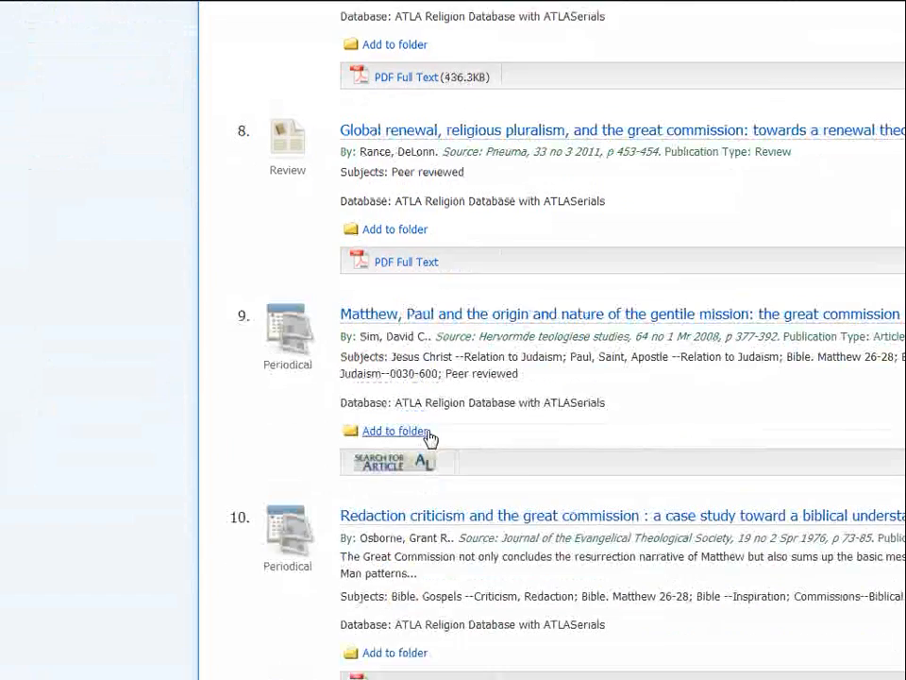
- Open result 9's detailed record and use Search for Article to find its full text
left_click(442, 287)
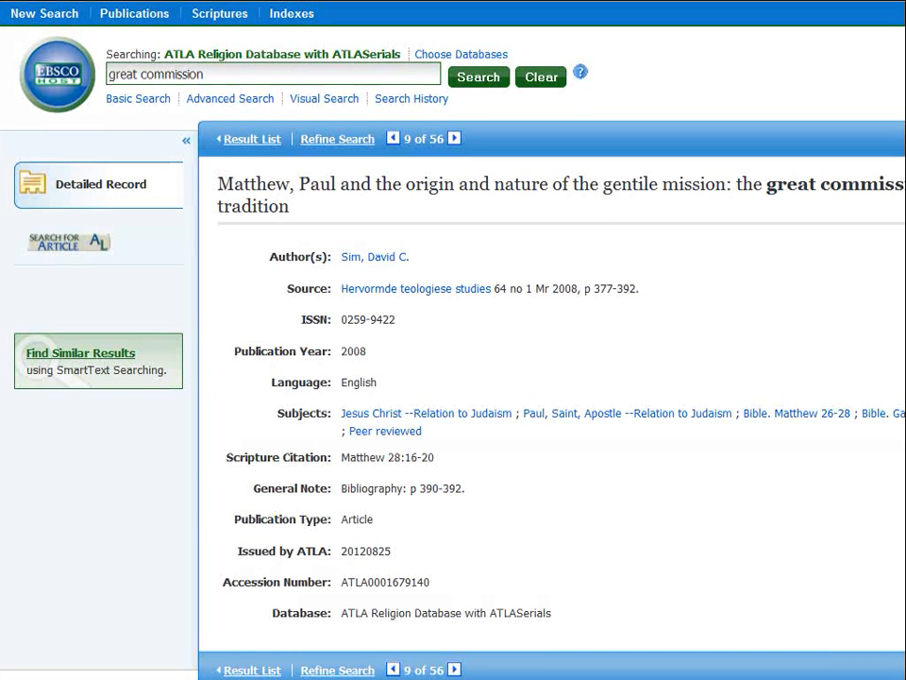
left_click(82, 247)
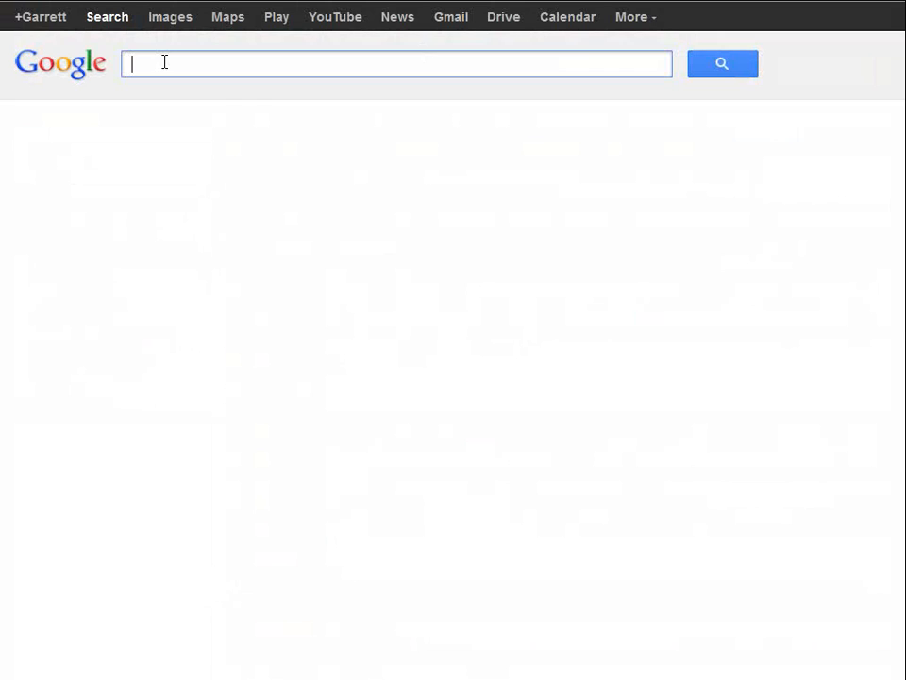
- Google the pasted article title, then open the hts.org.za result and its PDF full text
type("Matthew, Paul and the origin and nature of the gentile mission: the great commission in Matthew 28:16-20 as an anti-Pauline tradition")
left_click(719, 64)
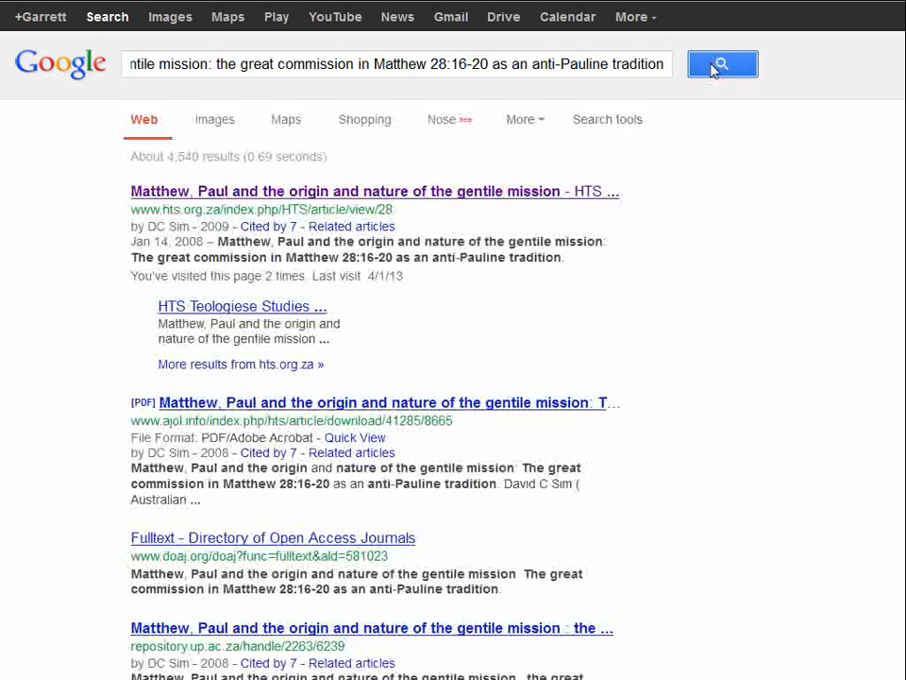
left_click(321, 194)
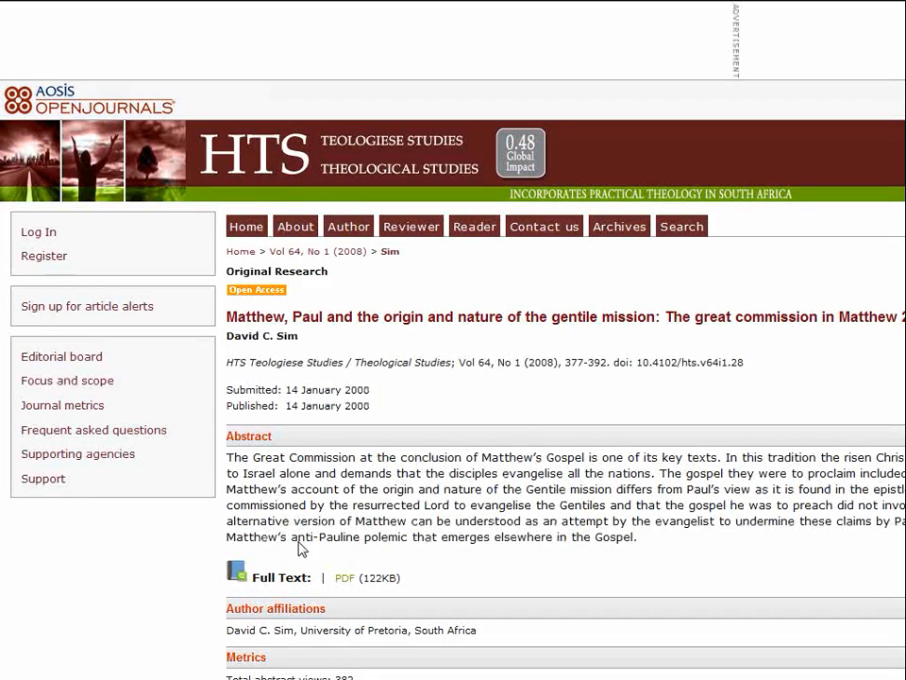
left_click(344, 579)
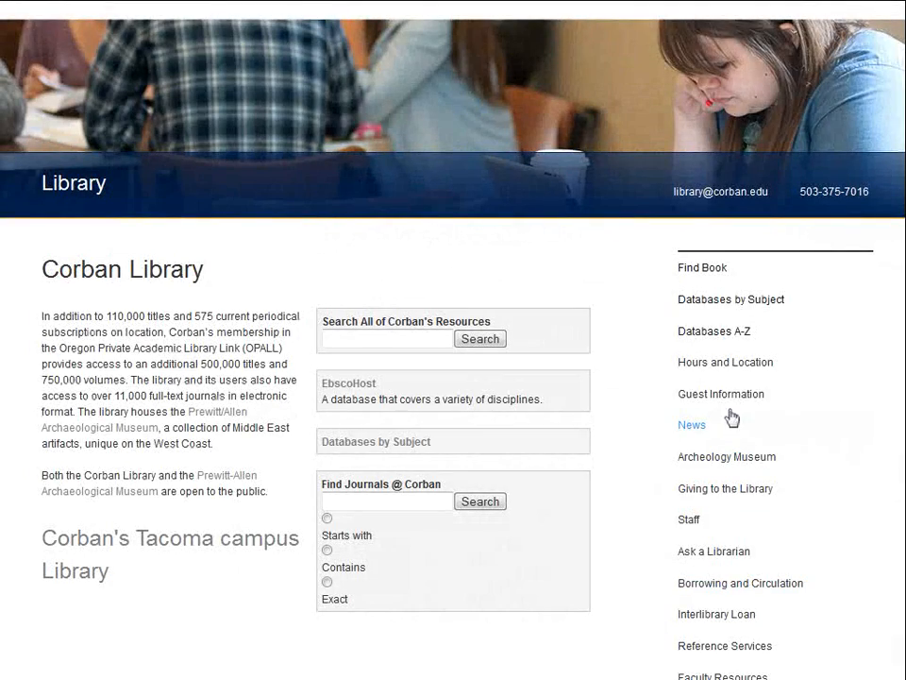
- Go from the Databases A-Z list to the Christian Periodical Index search in EBSCOhost
left_click(709, 333)
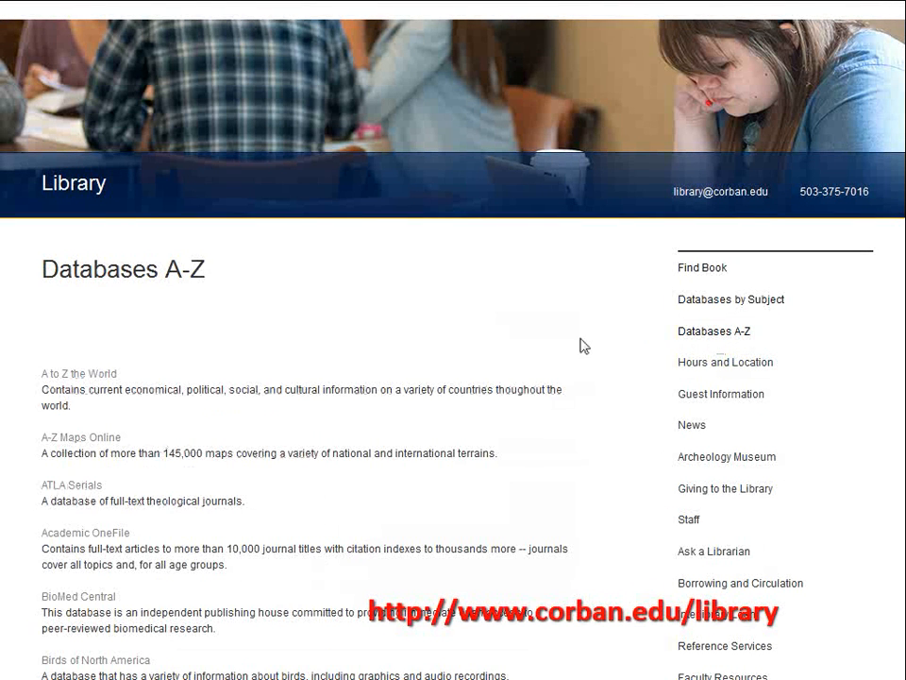
scroll(430, 486, "down", 6)
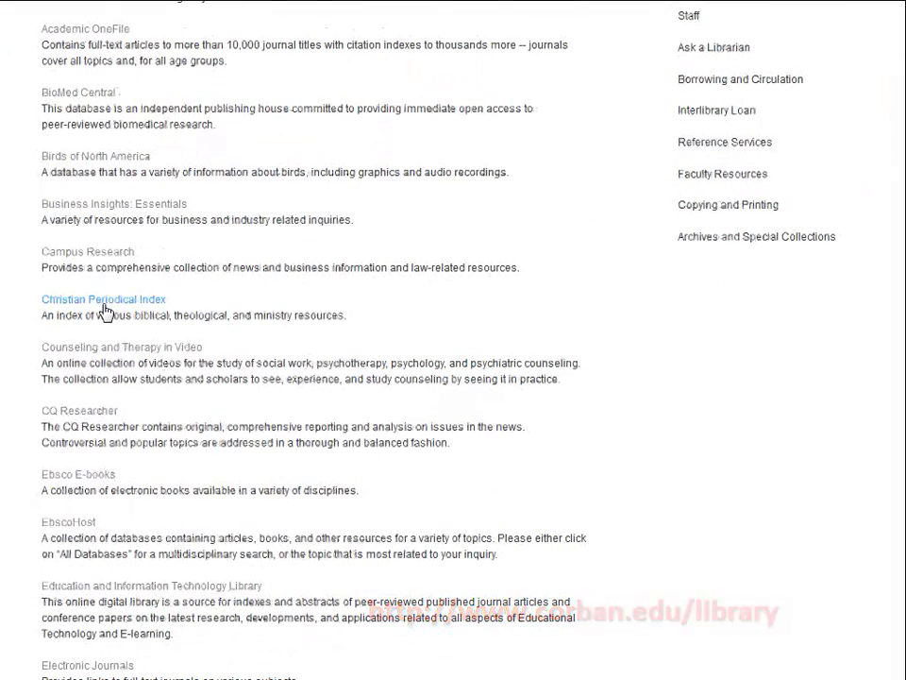
left_click(107, 305)
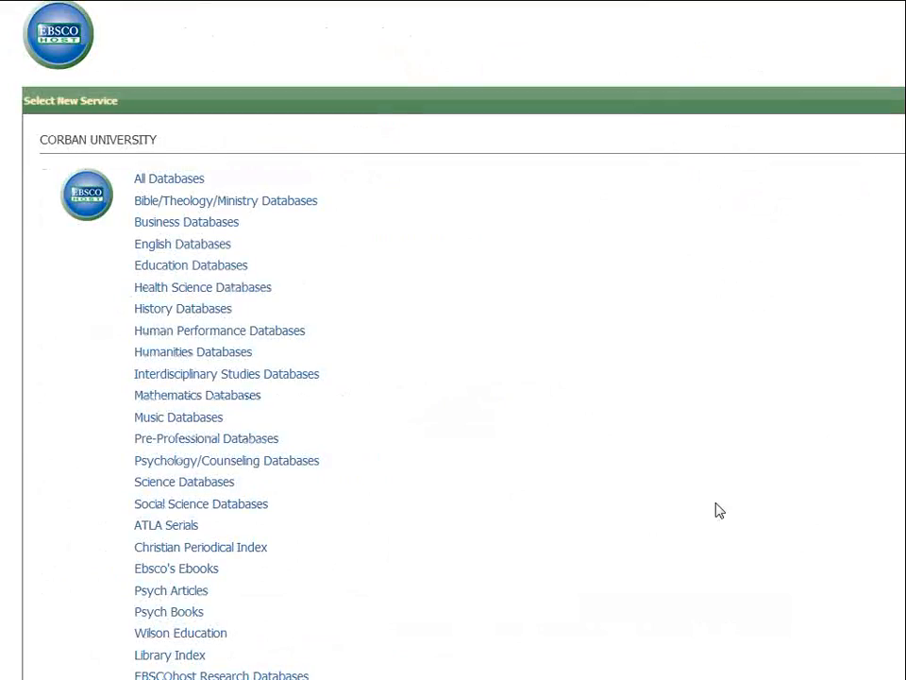
left_click(188, 547)
- Enter 'great commission' in the Christian Periodical Index search box
type("g")
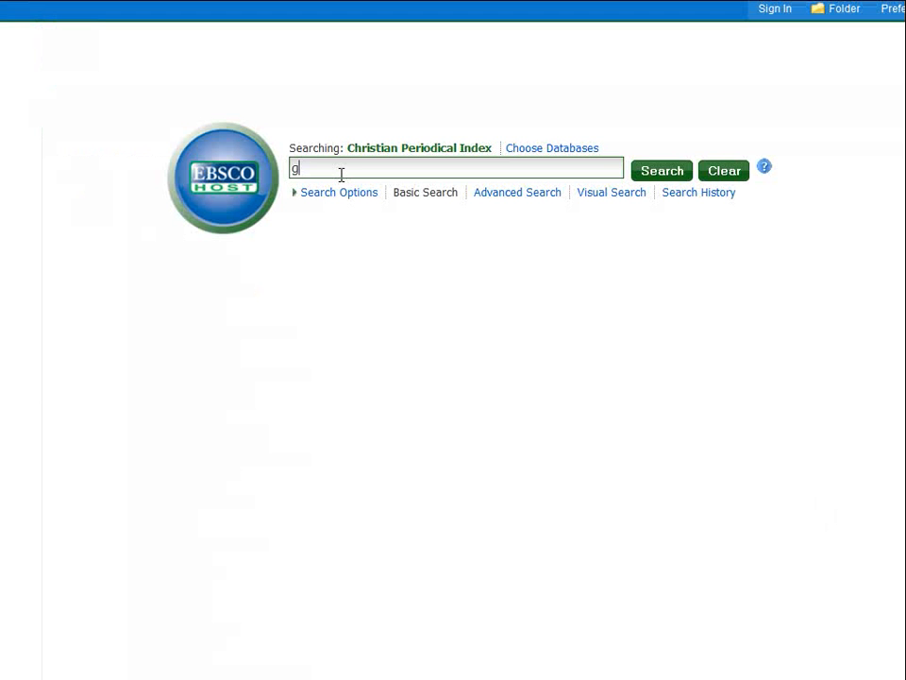
type("reat commis")
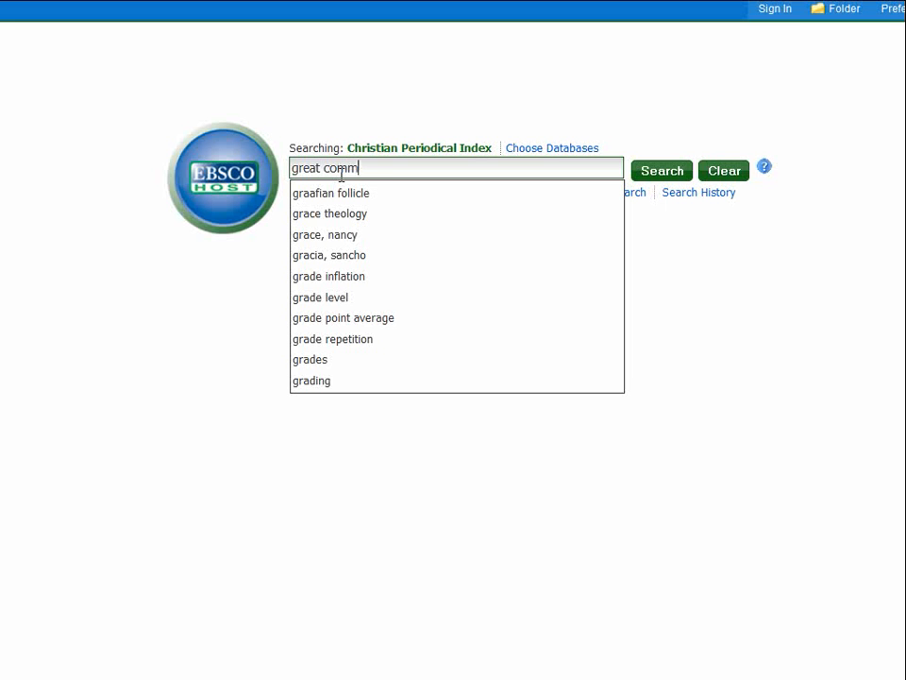
type("sion")
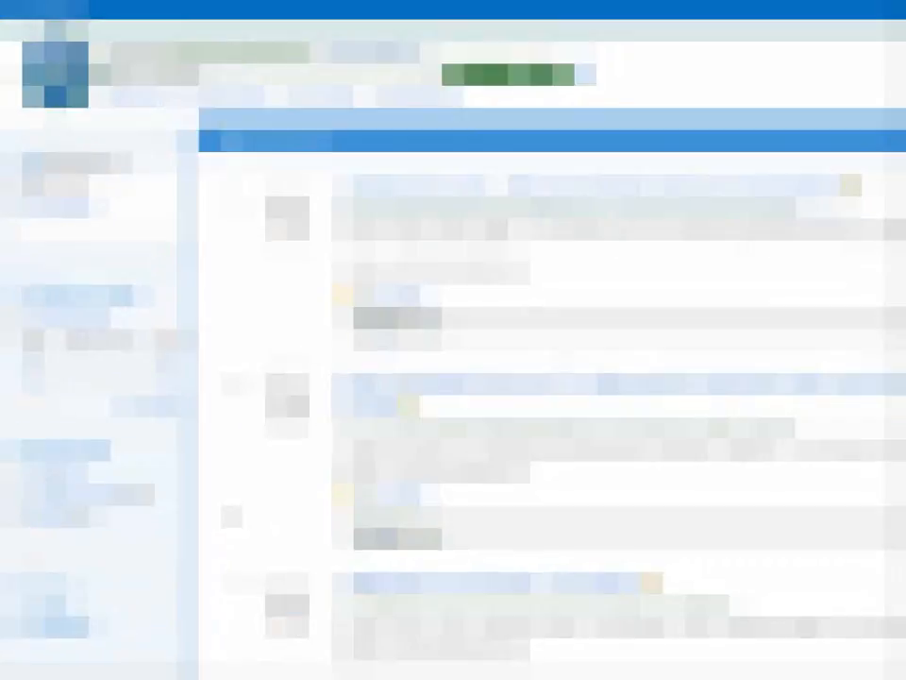
- Filter to subject 'great commission (bible)' and scroll to the Making disciples article
scroll(287, 510, "down", 1)
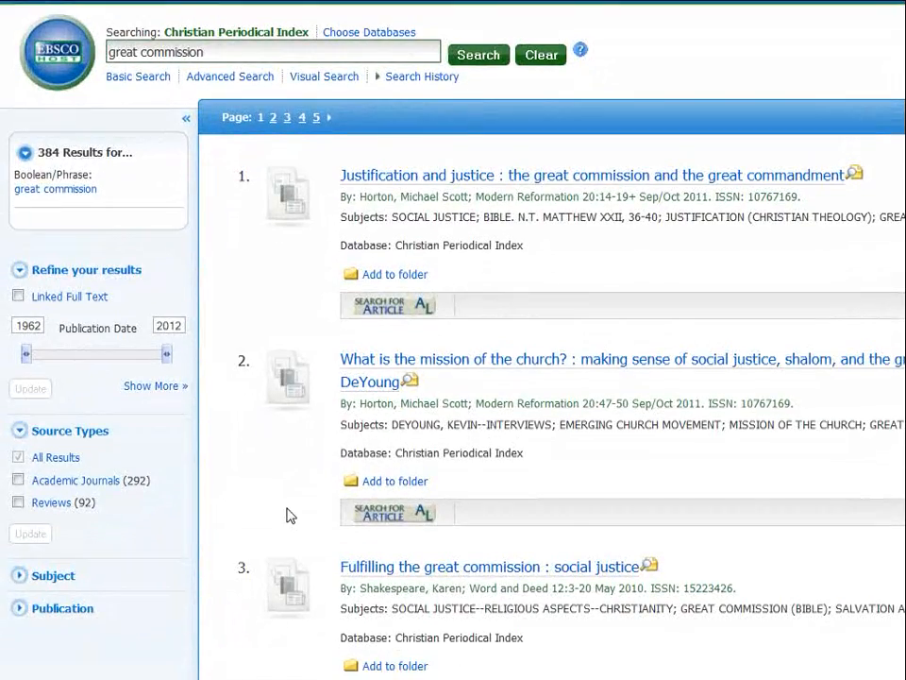
scroll(289, 514, "down", 3)
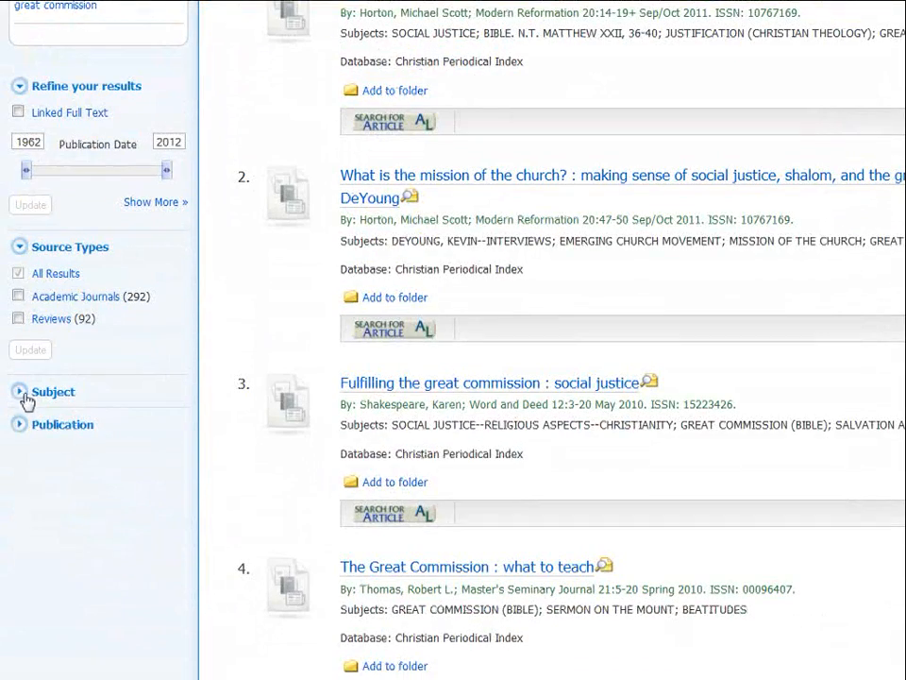
left_click(21, 392)
left_click(18, 418)
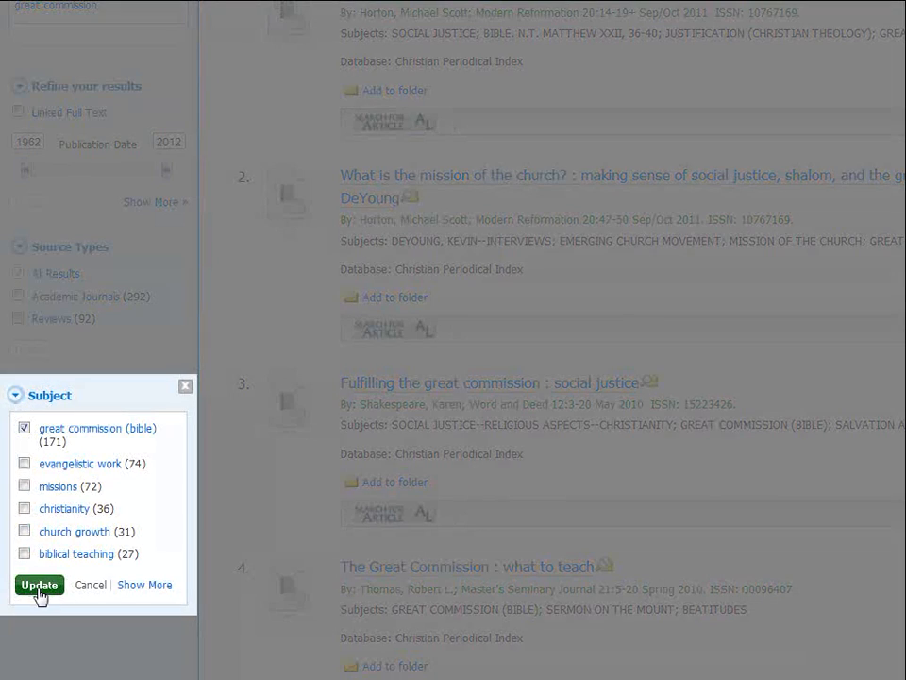
left_click(39, 586)
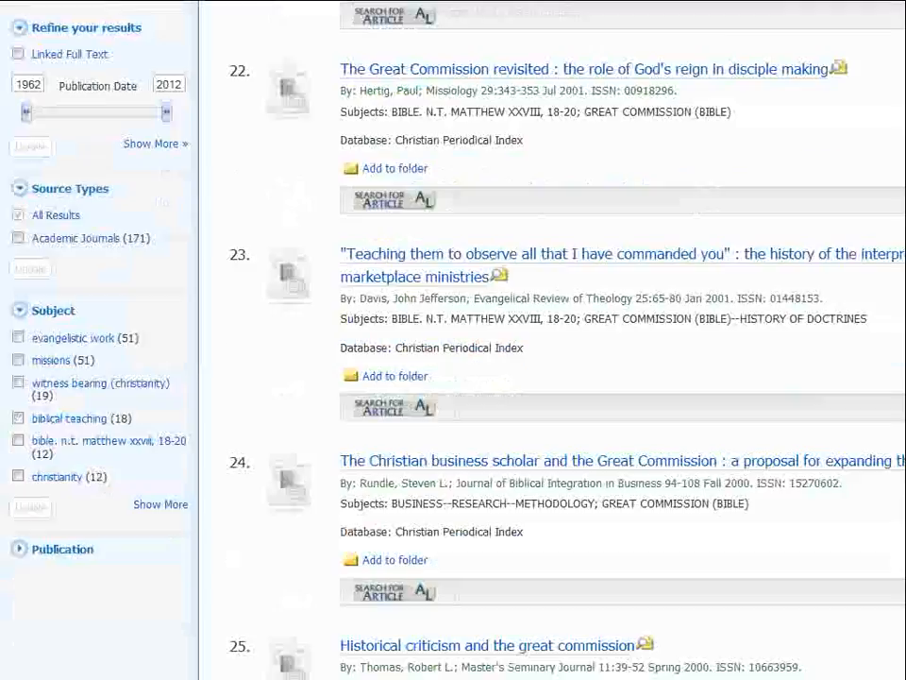
scroll(453, 340, "down", 10)
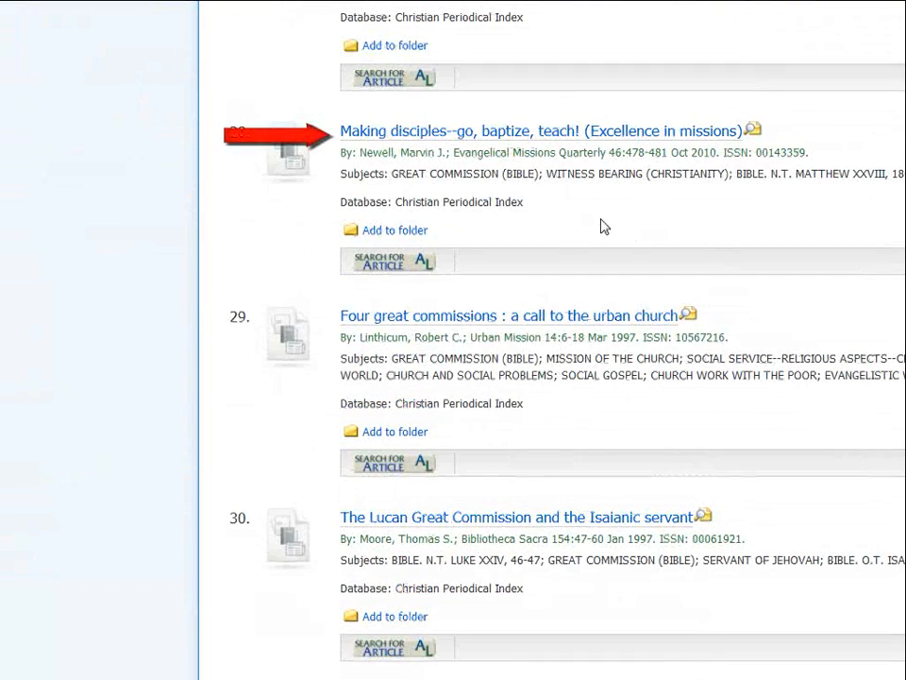
- Check library access for result 28, 'Making disciples--go, baptize, teach!', through the SFX link resolver
left_click(388, 261)
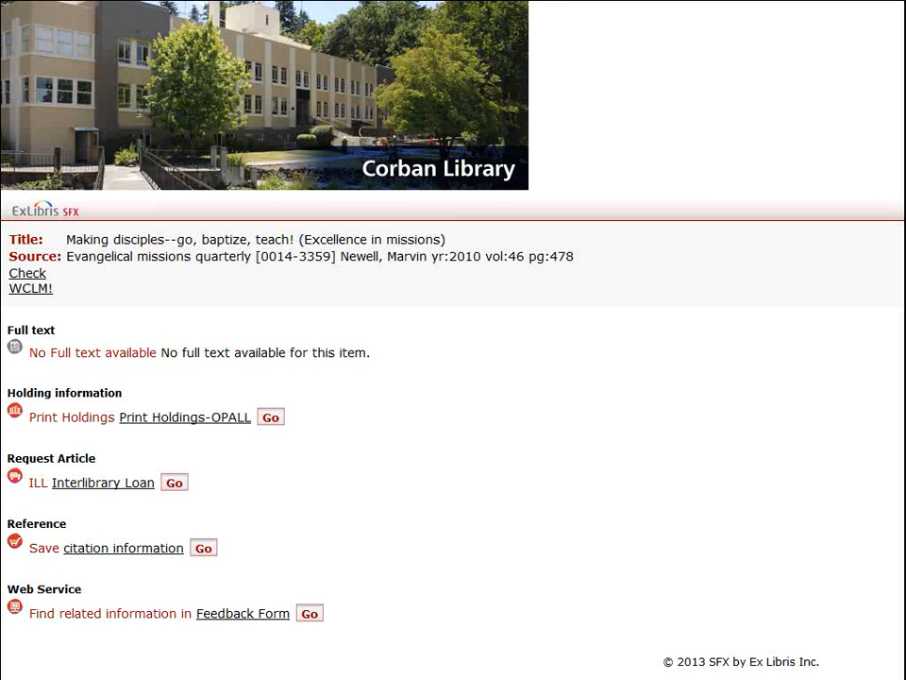
- View OPALL print holdings for Evangelical missions quarterly, including Corban University Periodicals
left_click(202, 419)
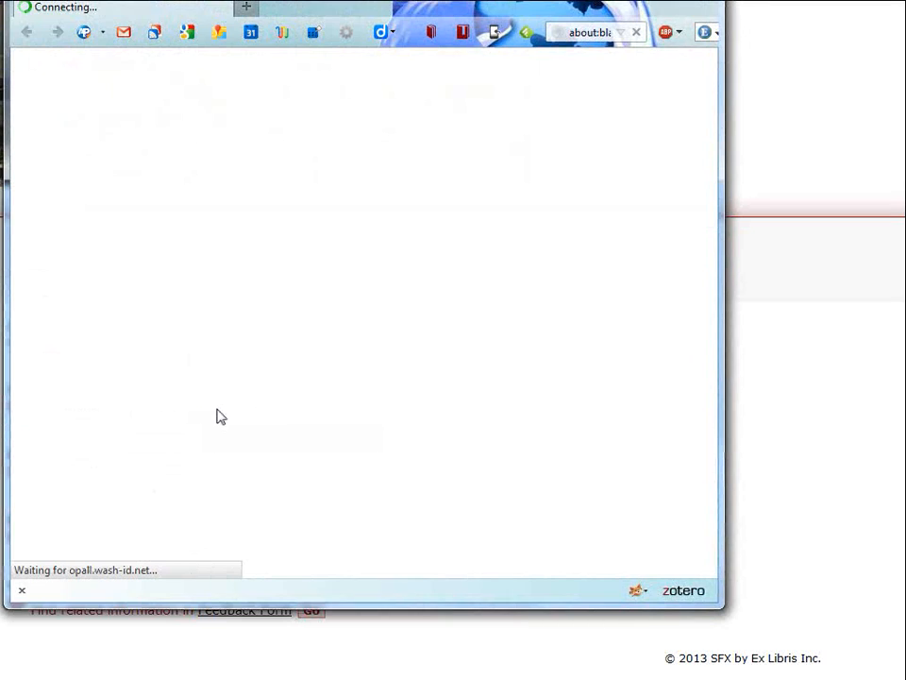
scroll(340, 430, "down", 5)
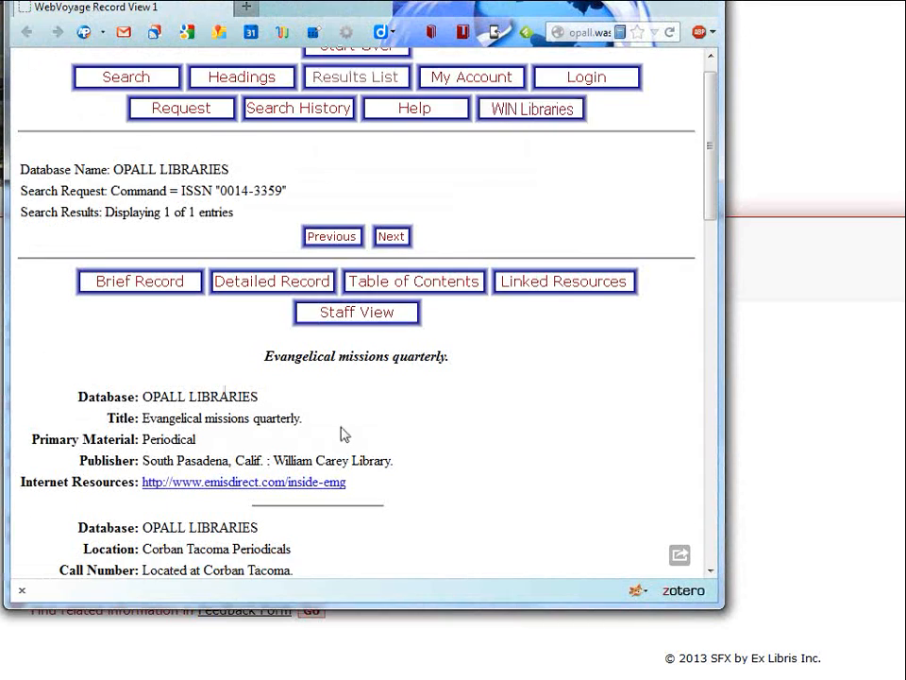
scroll(366, 437, "down", 4)
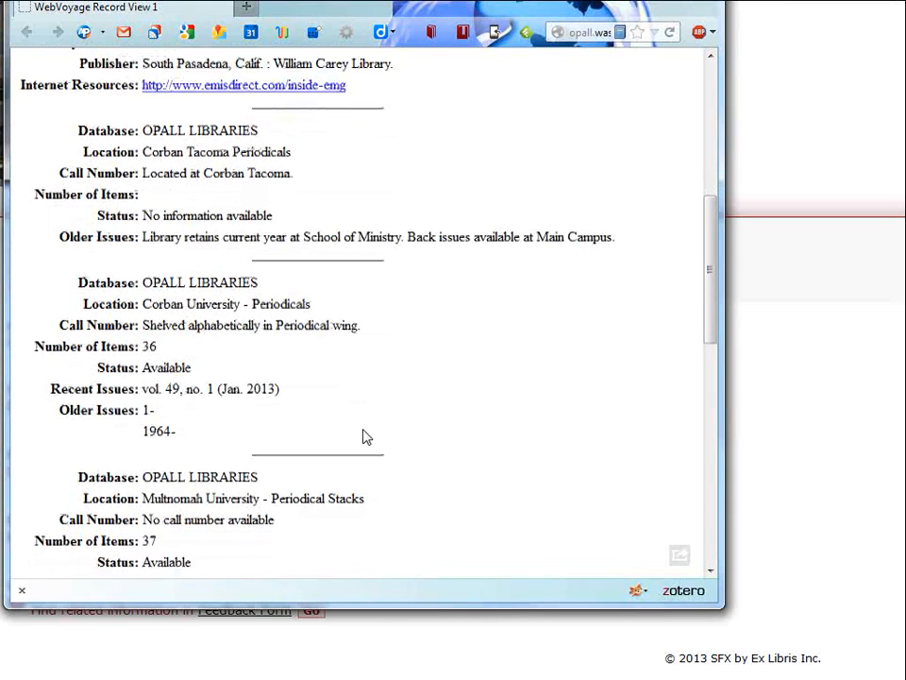